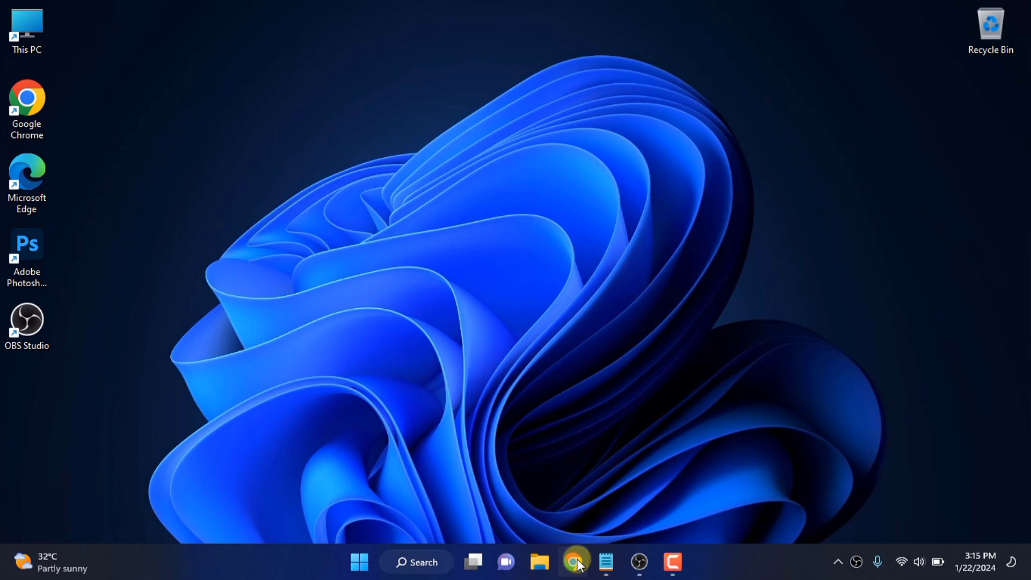
click(574, 562)
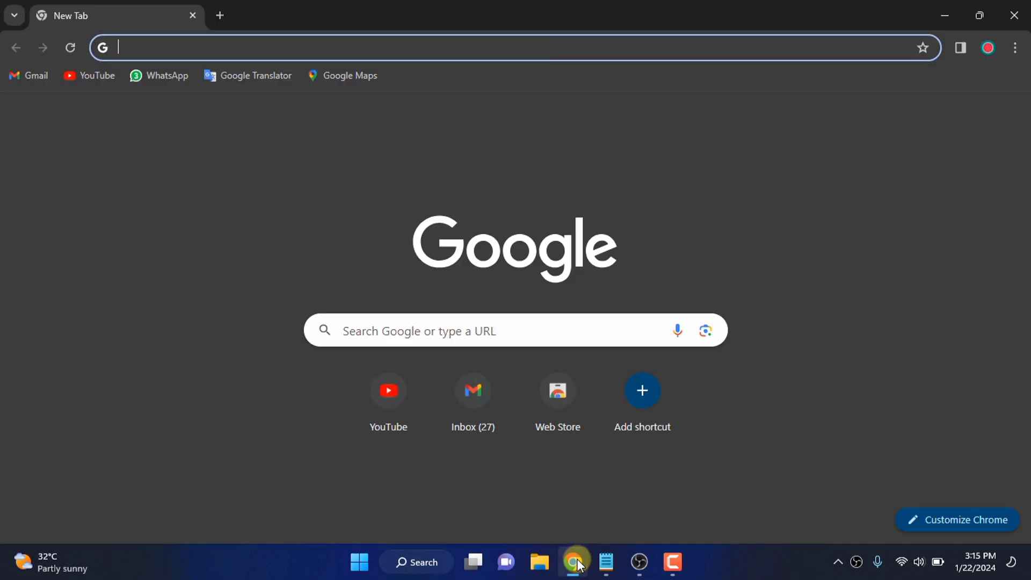
click(160, 51)
text(www.bing.co)
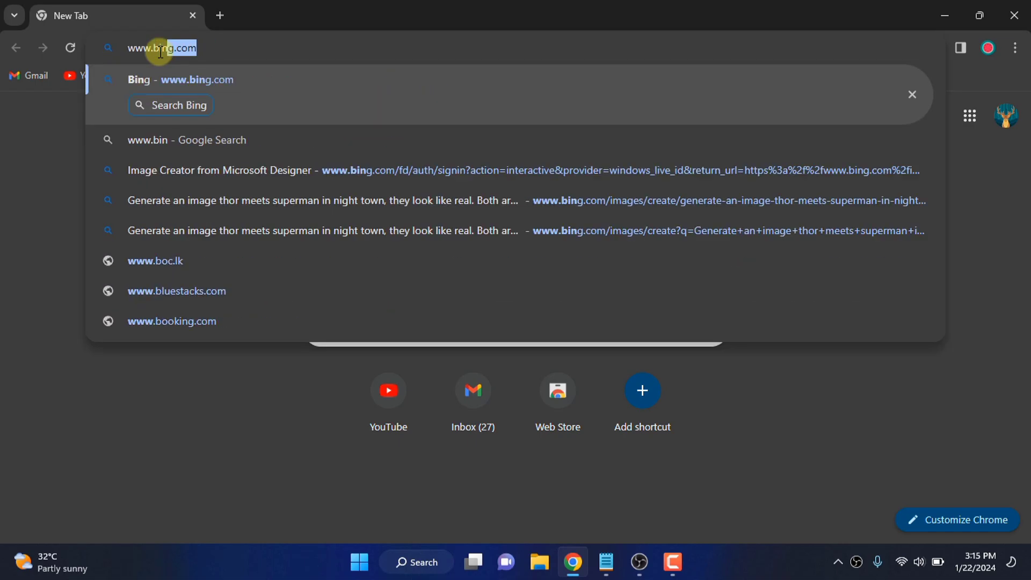
text(m)
key(Return)
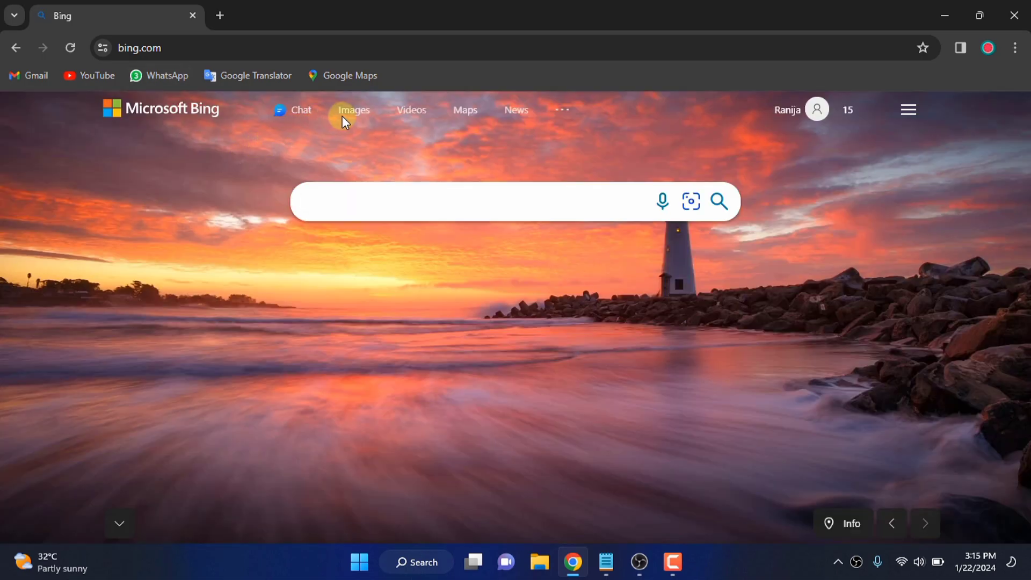
click(354, 122)
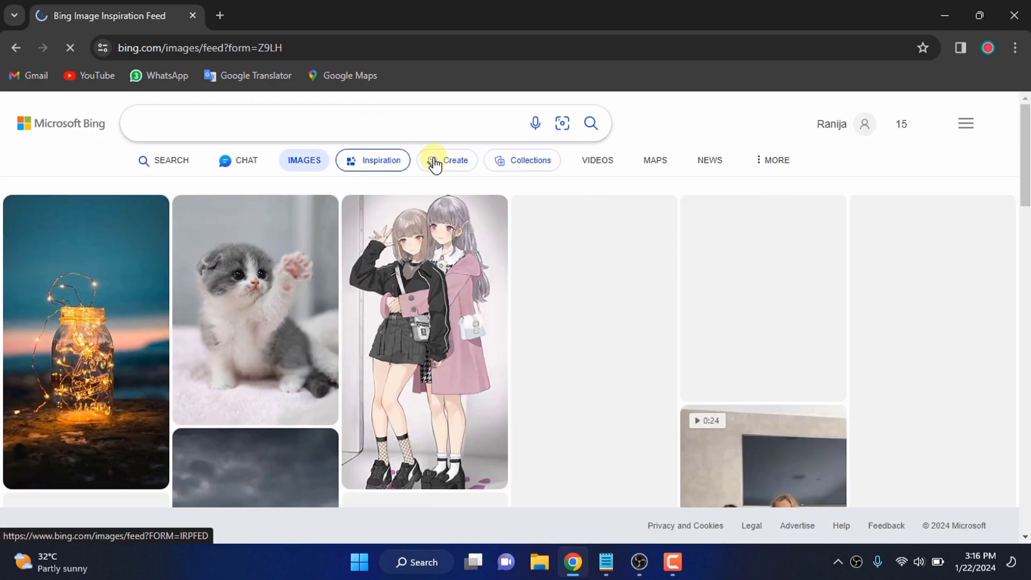
click(454, 166)
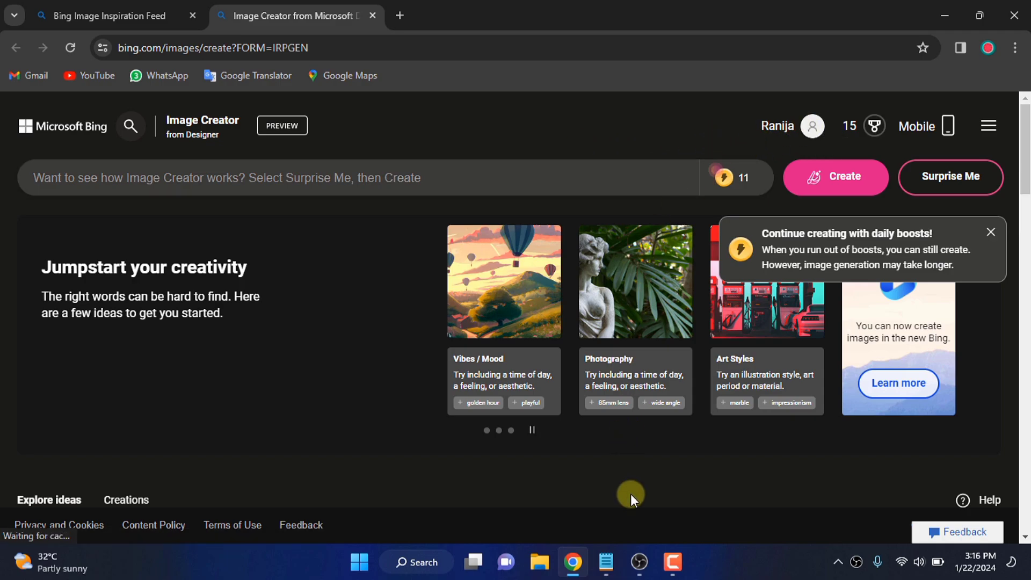
Step: Switch to Notepad, copy the whole Superman meets Thor prompt, and minimize the Notepad window
click(608, 569)
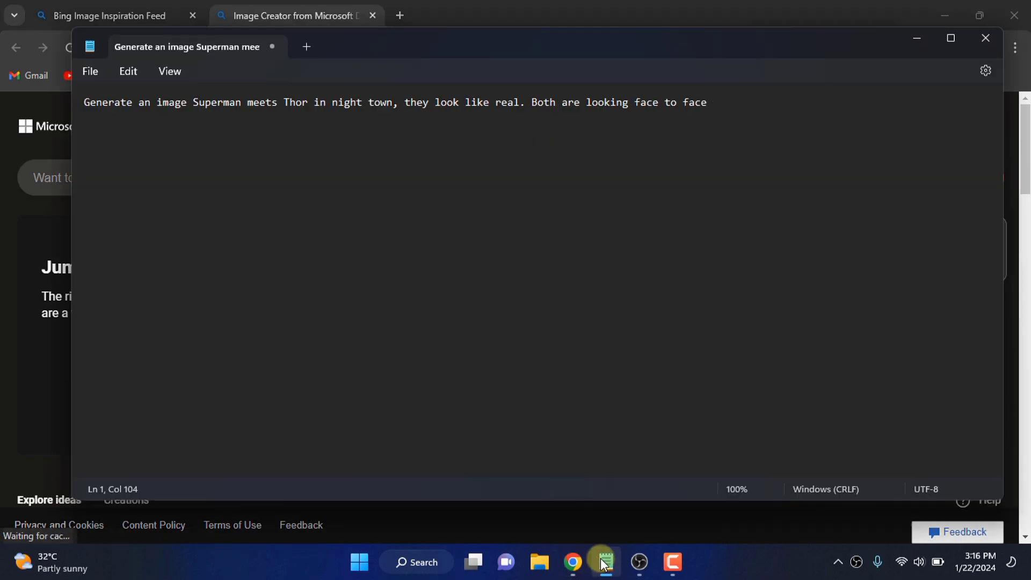
drag(710, 108, 86, 113)
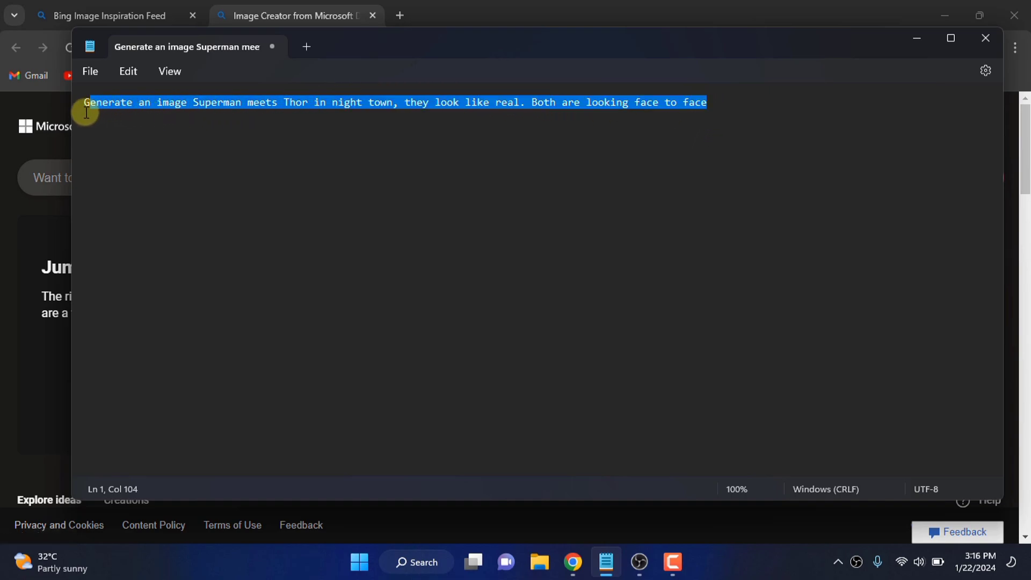
right_click(113, 106)
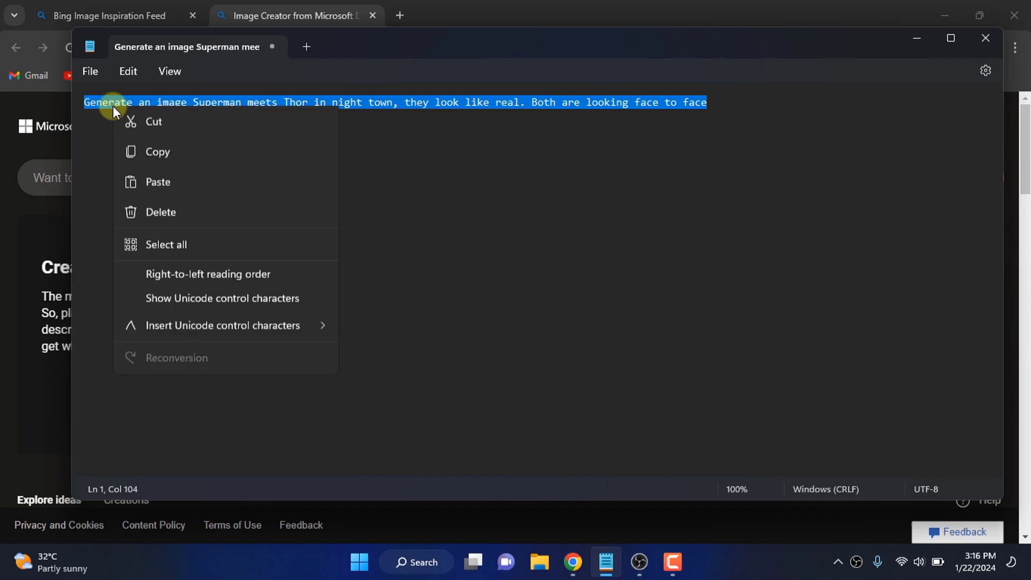
click(147, 186)
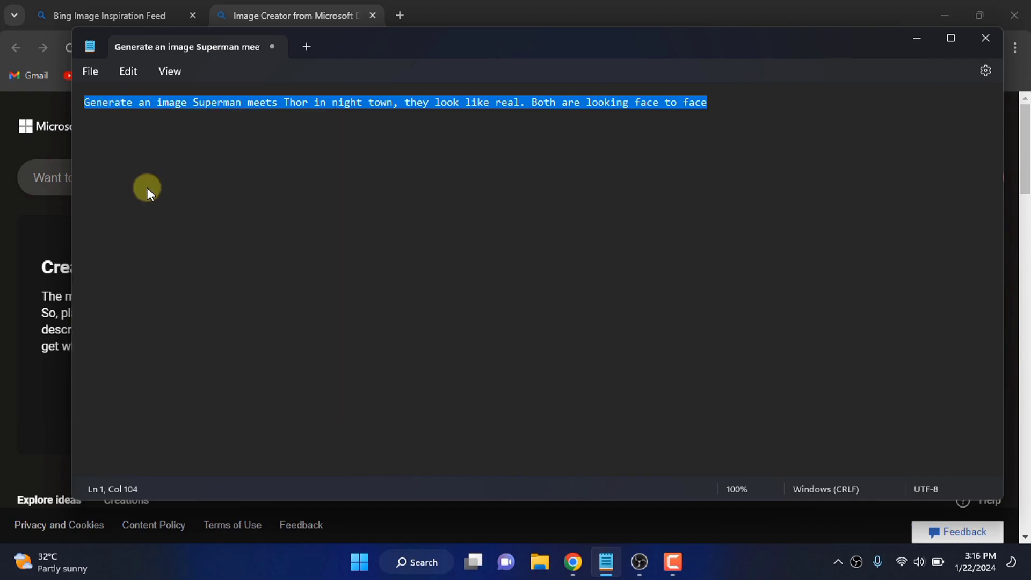
click(920, 46)
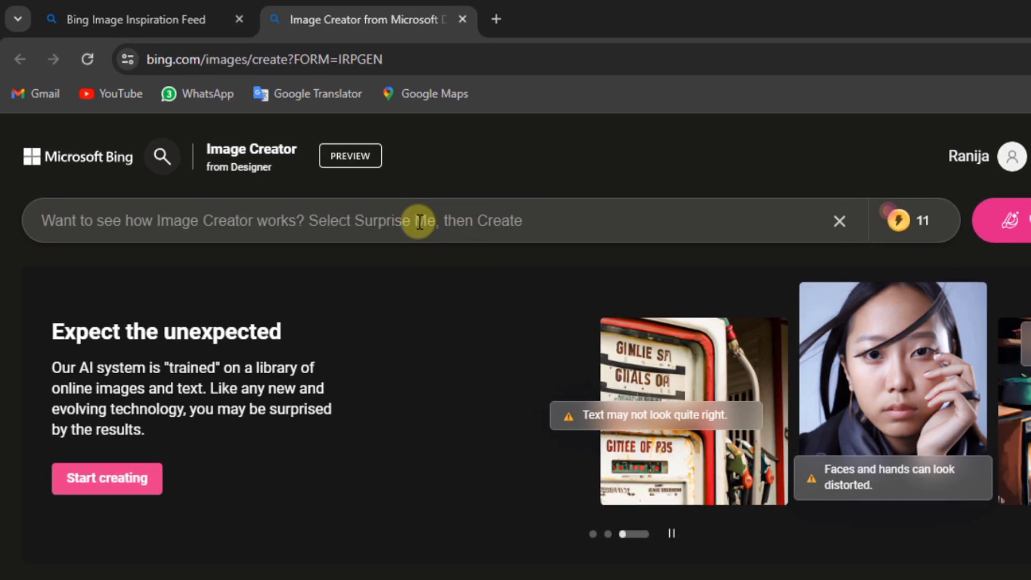
Step: Paste the copied prompt about Superman meeting Thor in night town into Image Creator and generate the images
click(420, 222)
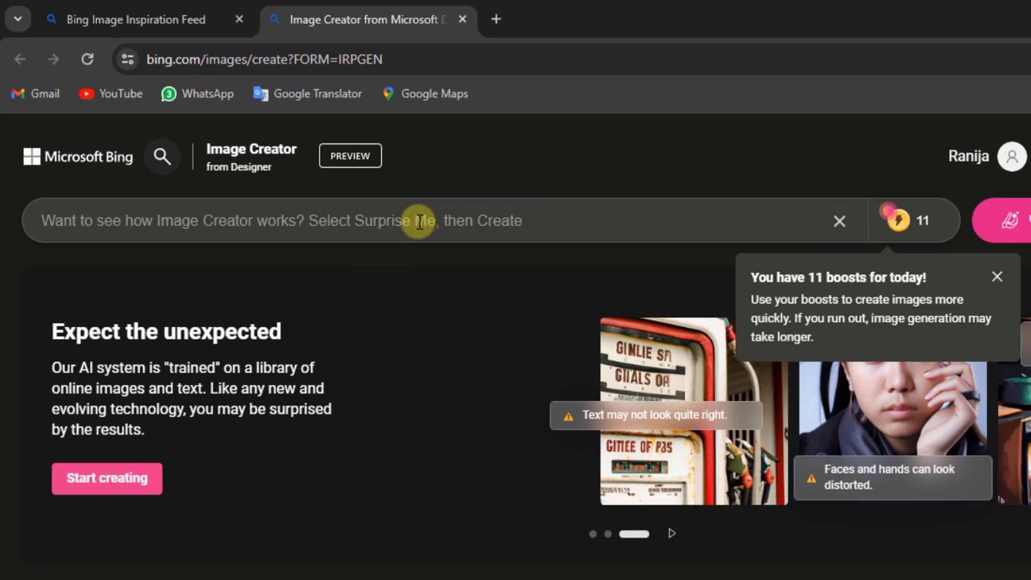
key(ctrl+v)
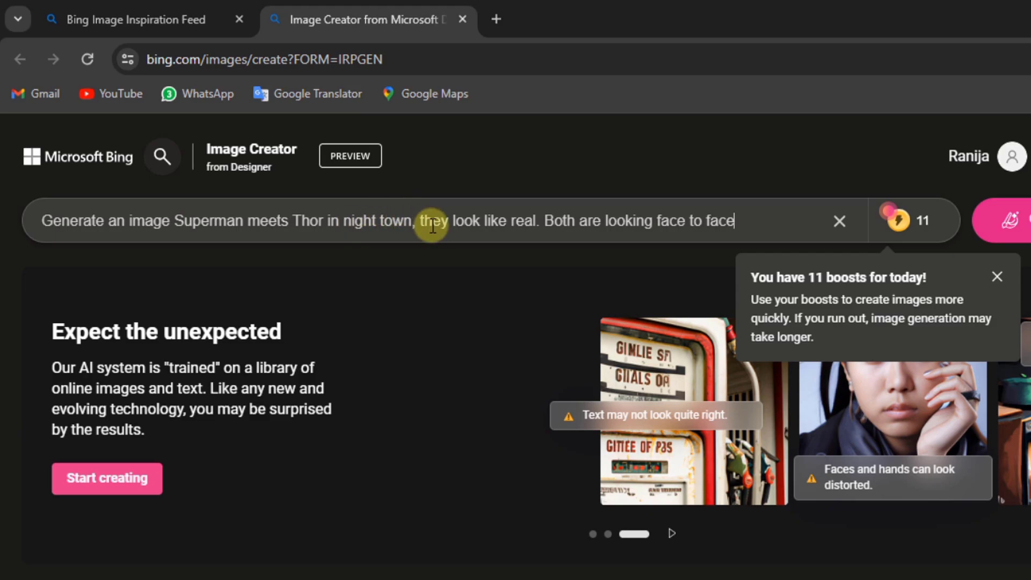
click(788, 220)
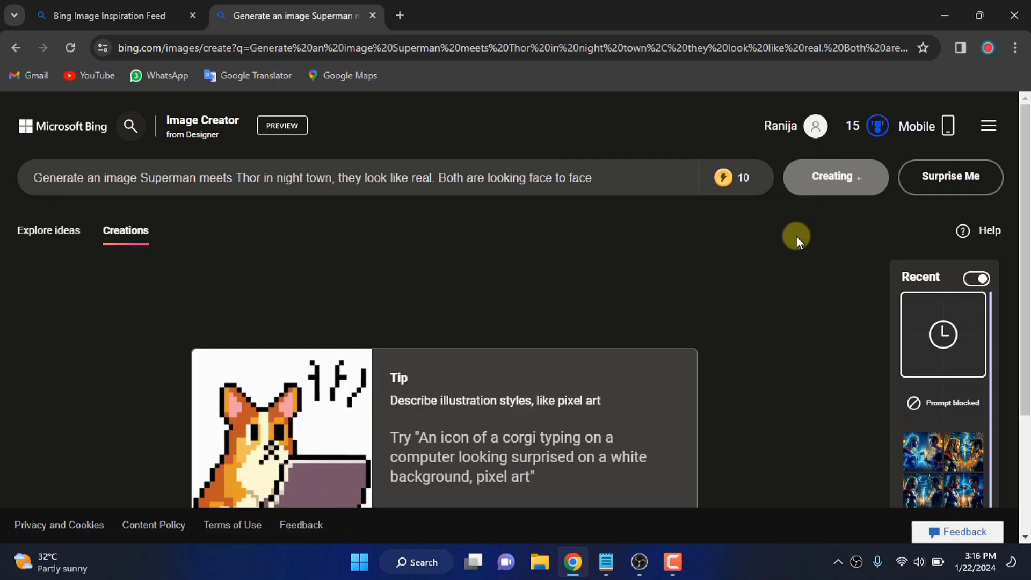
Step: Open the first generated Superman and Thor image enlarged and look through the set in both directions
scroll(791, 253, down, 1)
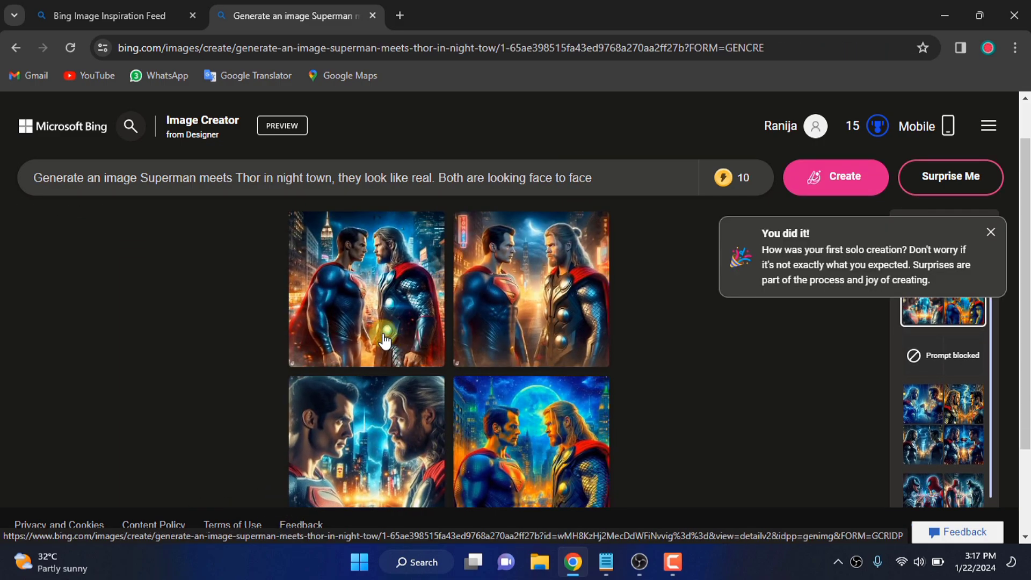
click(374, 319)
click(375, 320)
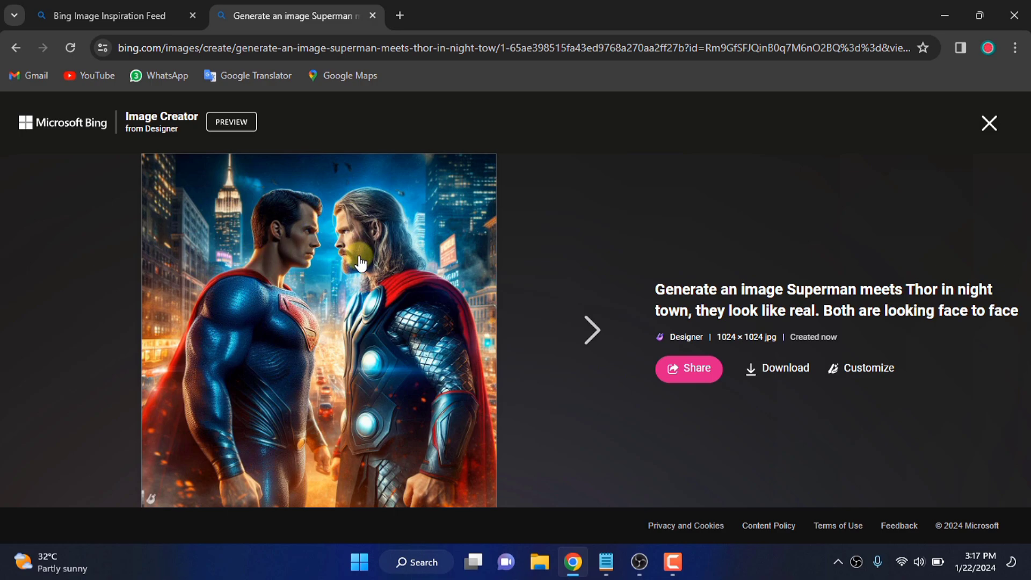
click(593, 333)
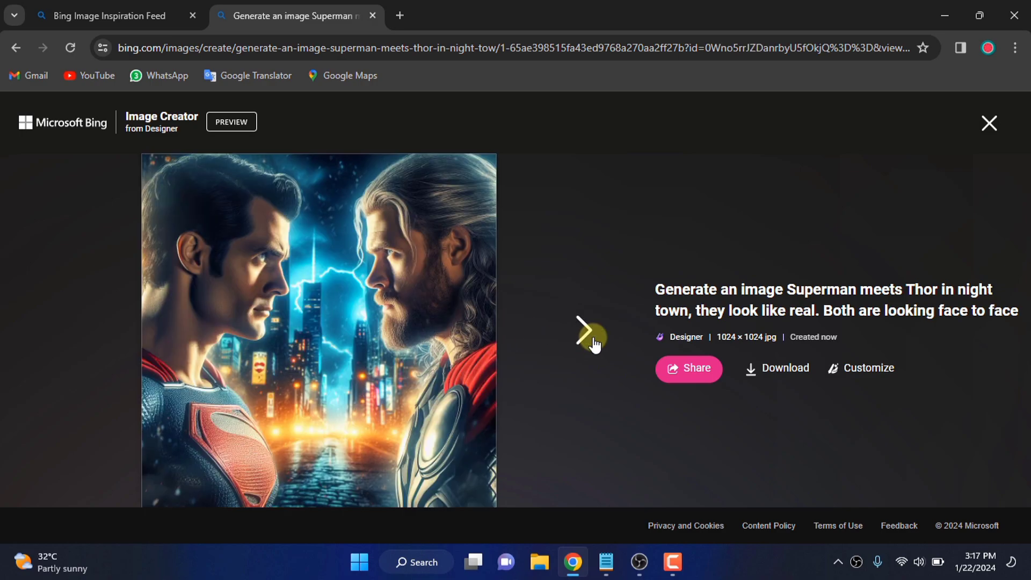
click(585, 332)
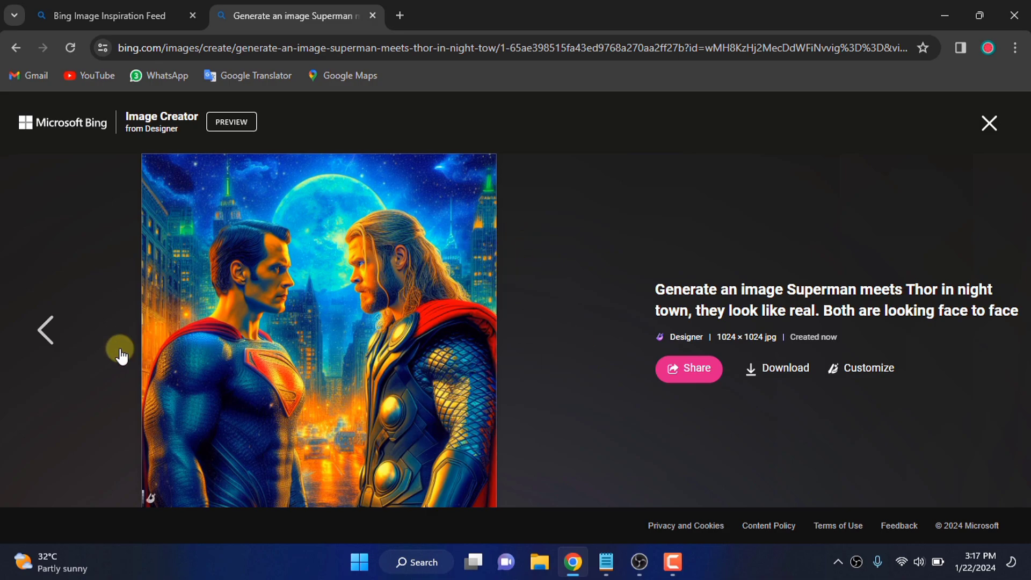
click(52, 336)
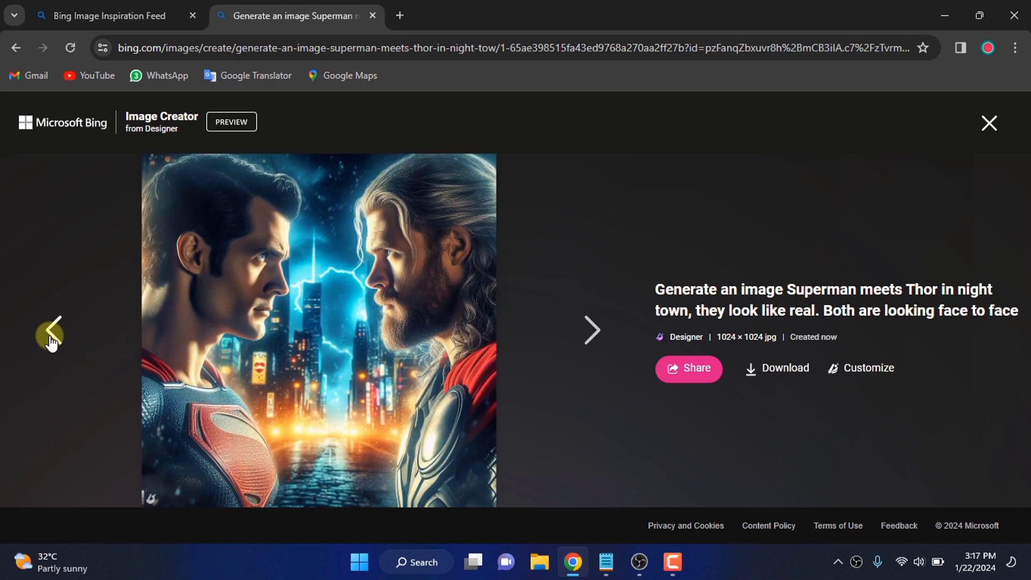
click(52, 336)
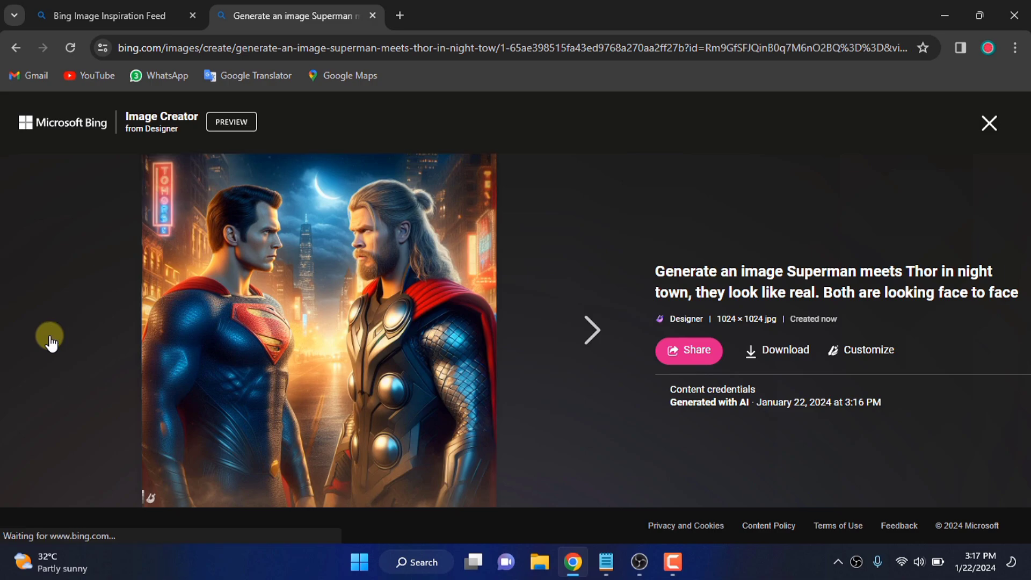
Step: Download the Superman and Thor image with the crescent moon, view the downloaded file, and return to the generated results
click(585, 330)
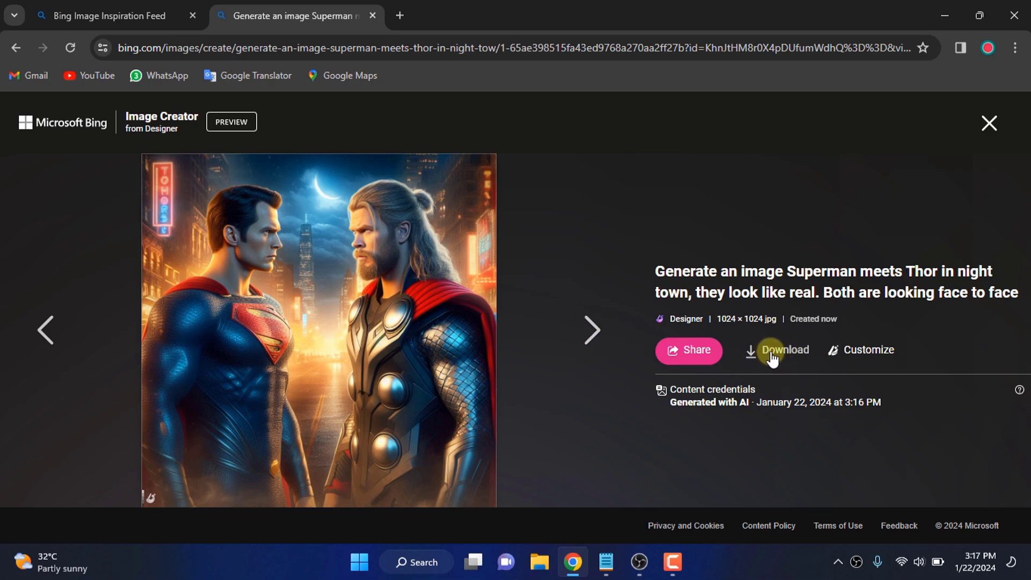
click(776, 354)
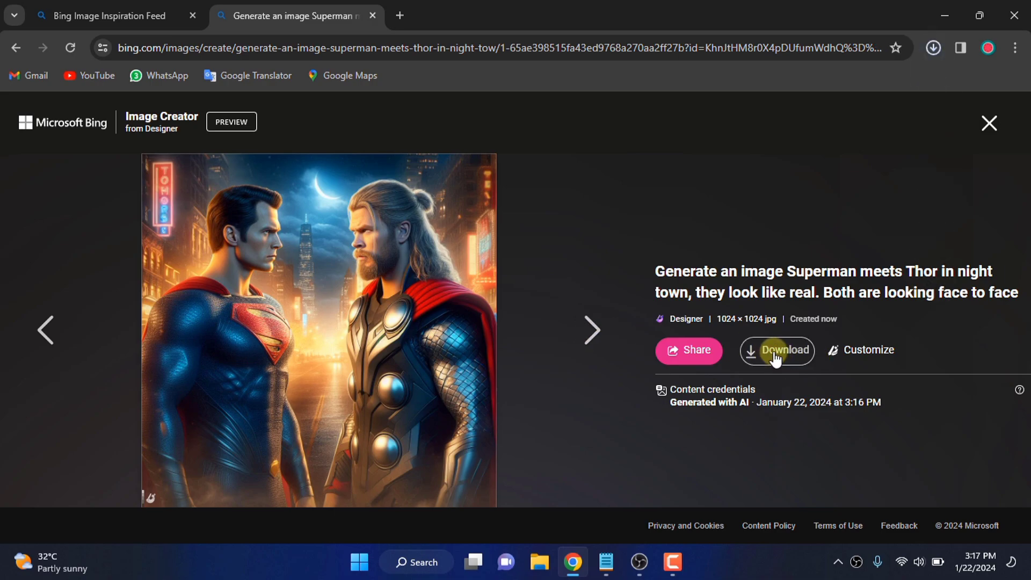
click(934, 50)
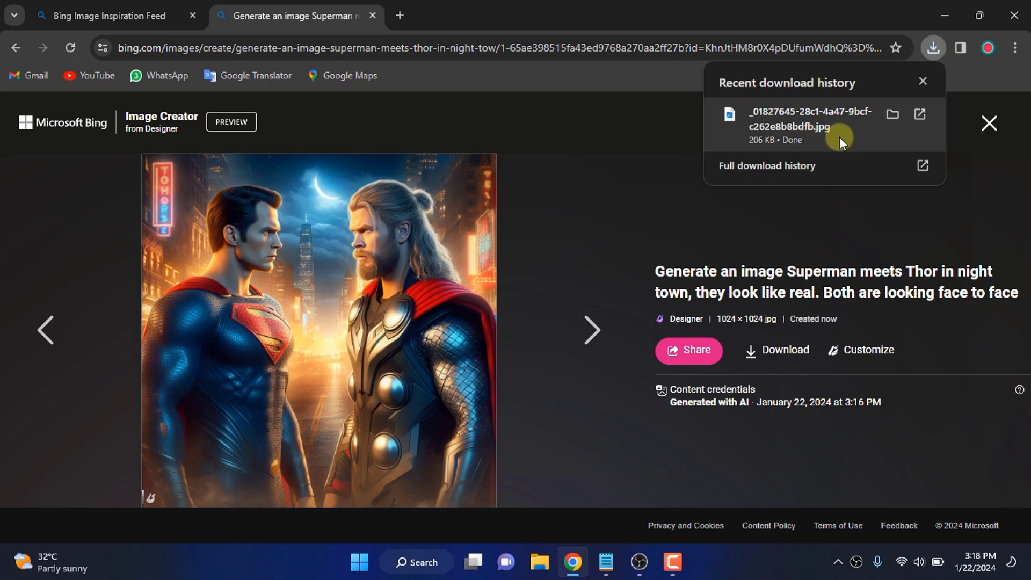
click(801, 141)
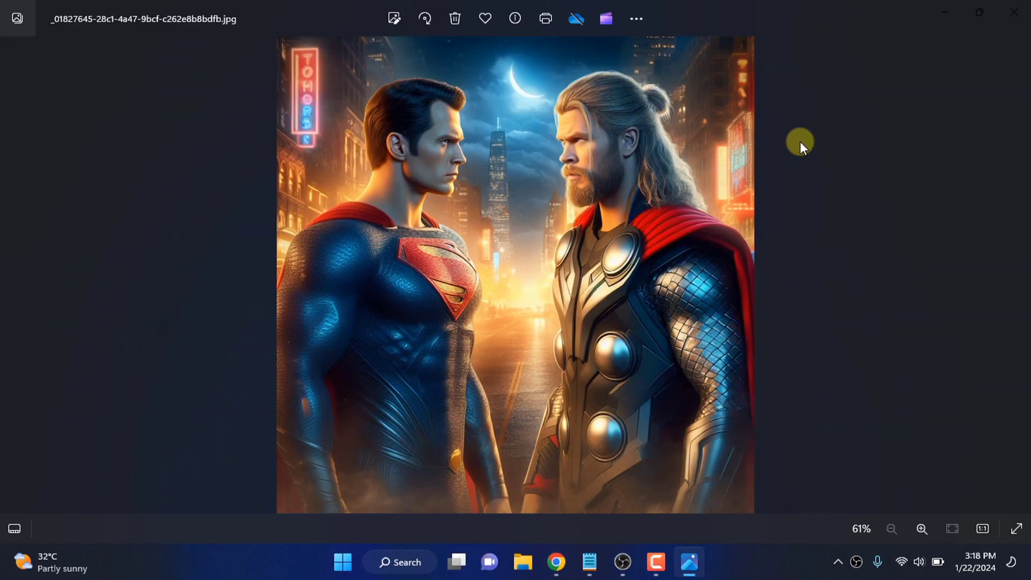
click(1019, 9)
click(985, 122)
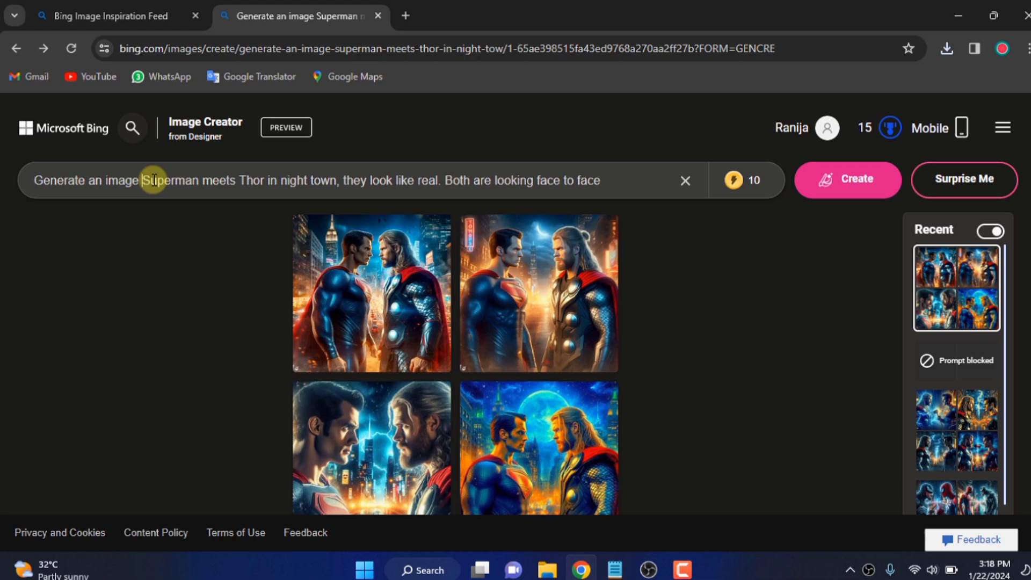
Step: Replace Superman with "spiderman" and Thor with "venom" in the prompt and generate new images
double_click(153, 180)
text(spid)
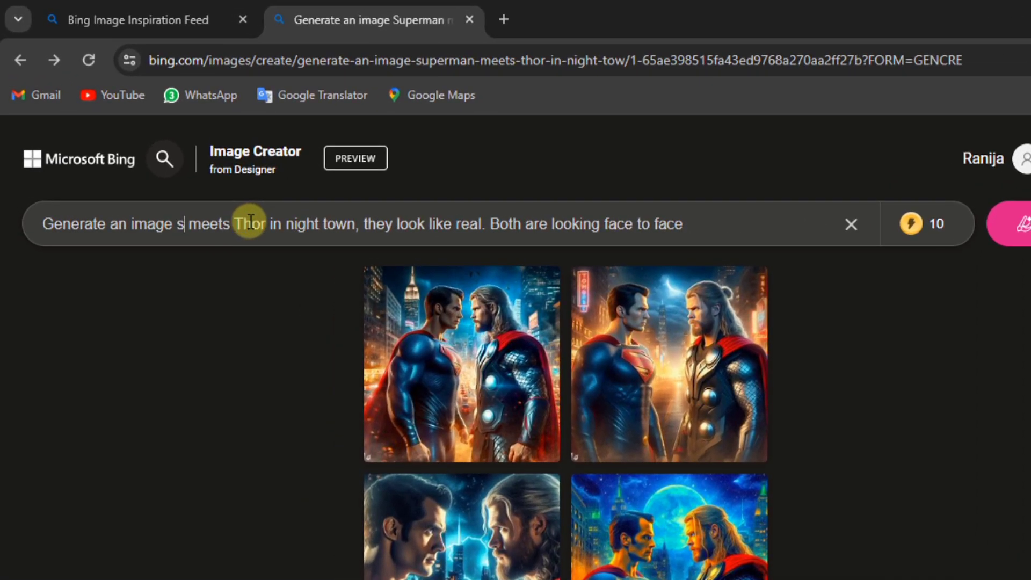
text(erman)
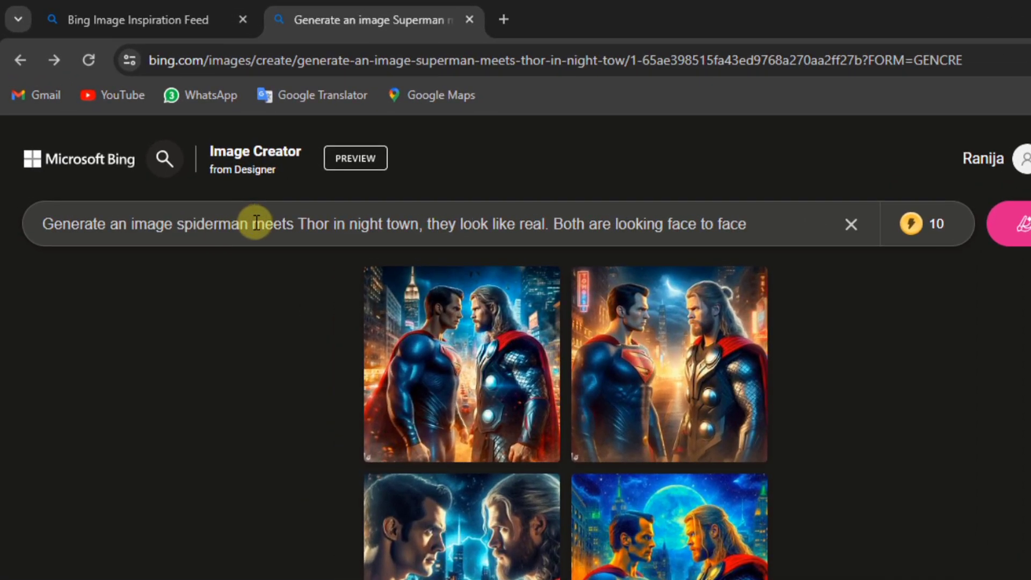
drag(297, 224, 321, 226)
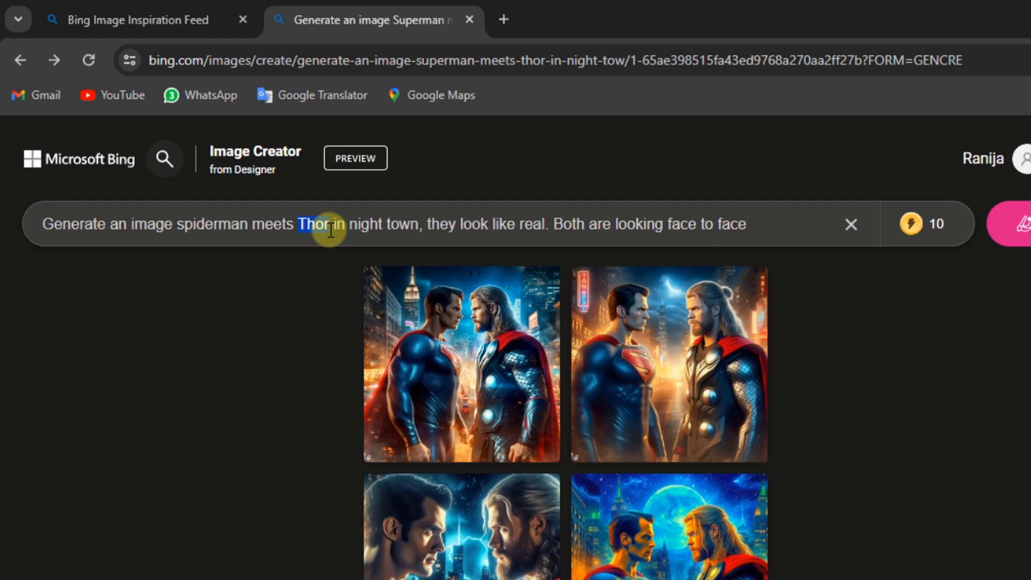
text(venom)
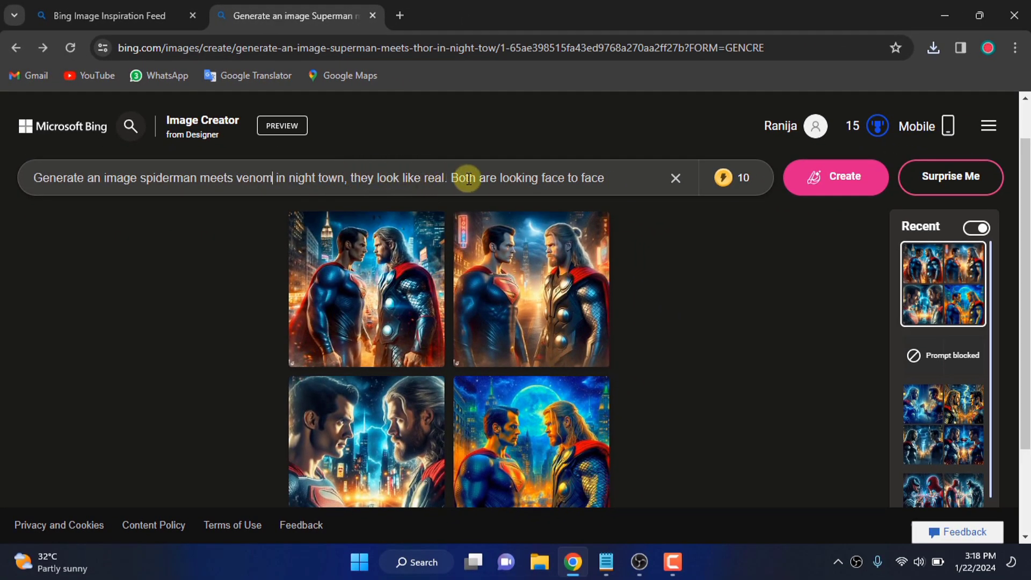
click(847, 188)
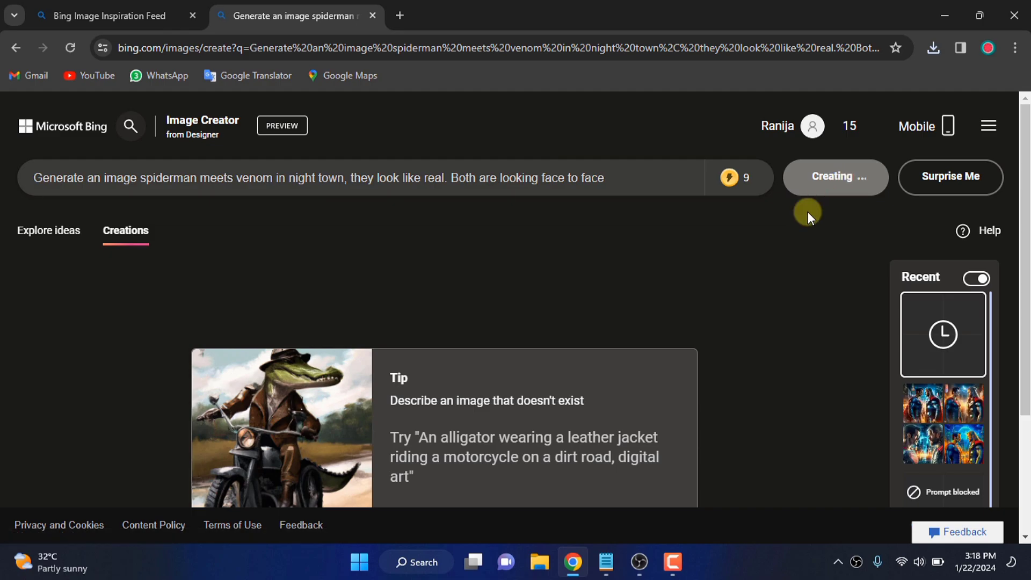
Step: View each of the generated spiderman and venom images enlarged, and return to the results
scroll(659, 376, down, 2)
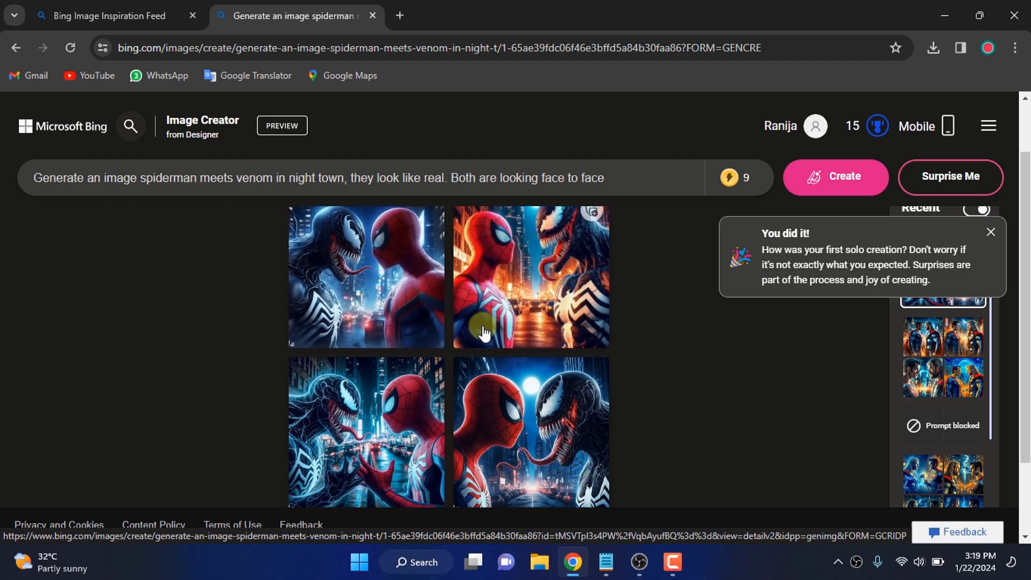
click(354, 312)
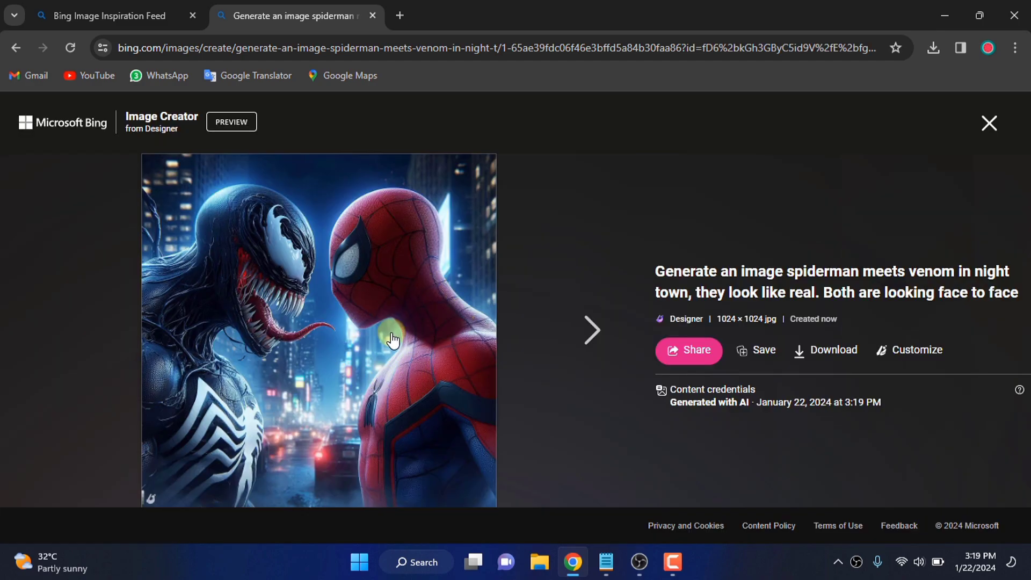
click(582, 336)
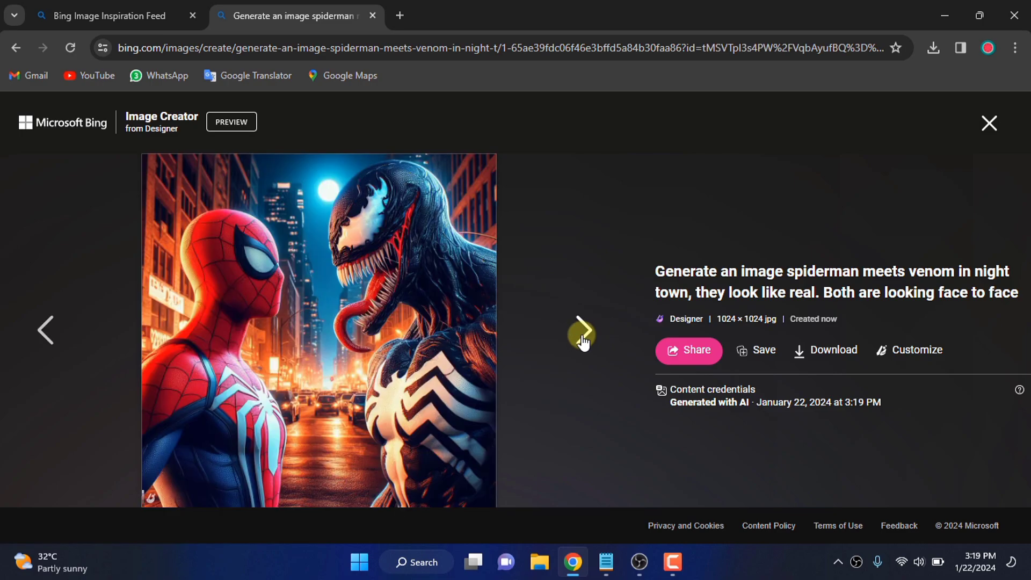
click(582, 333)
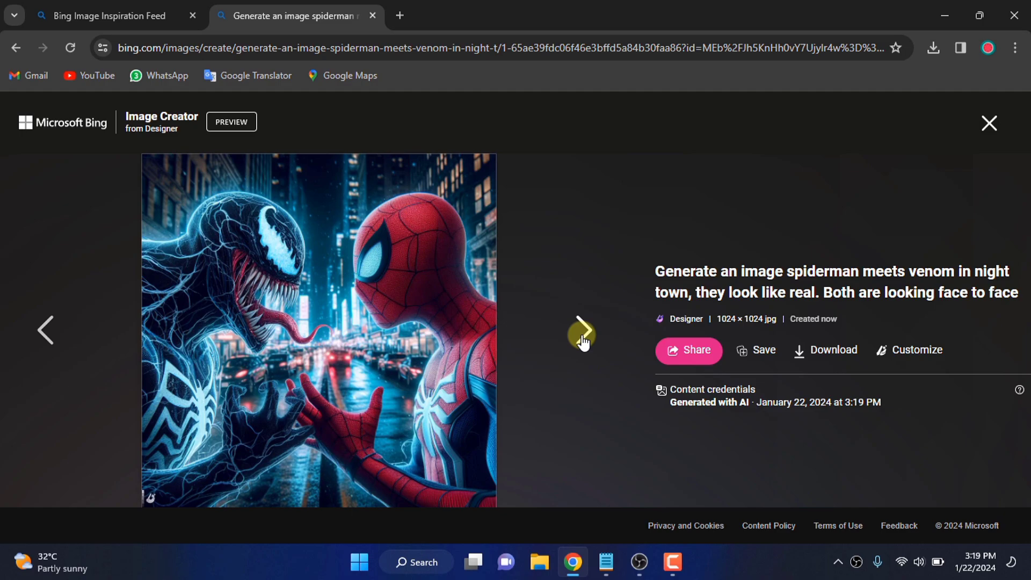
click(583, 334)
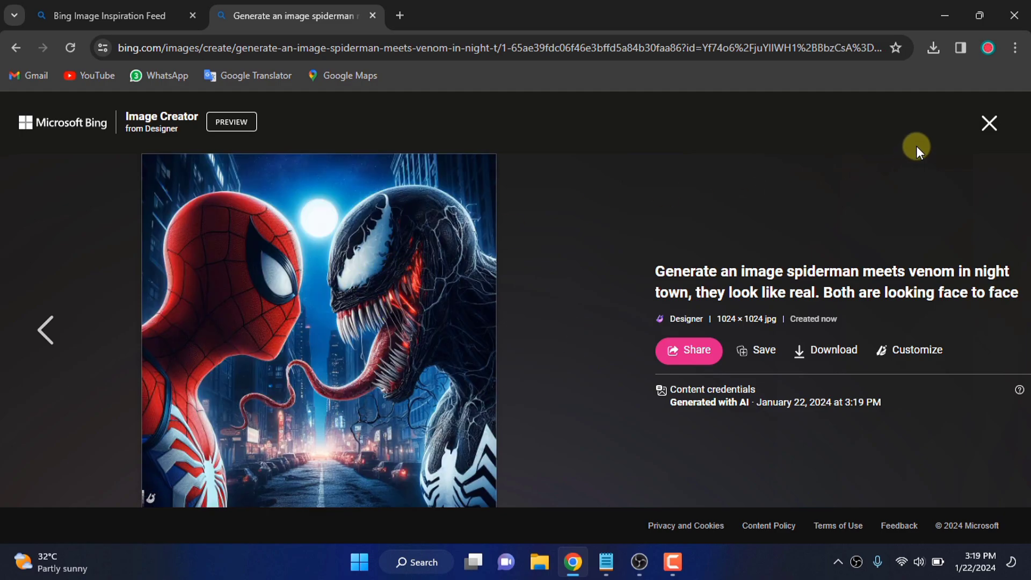
click(990, 125)
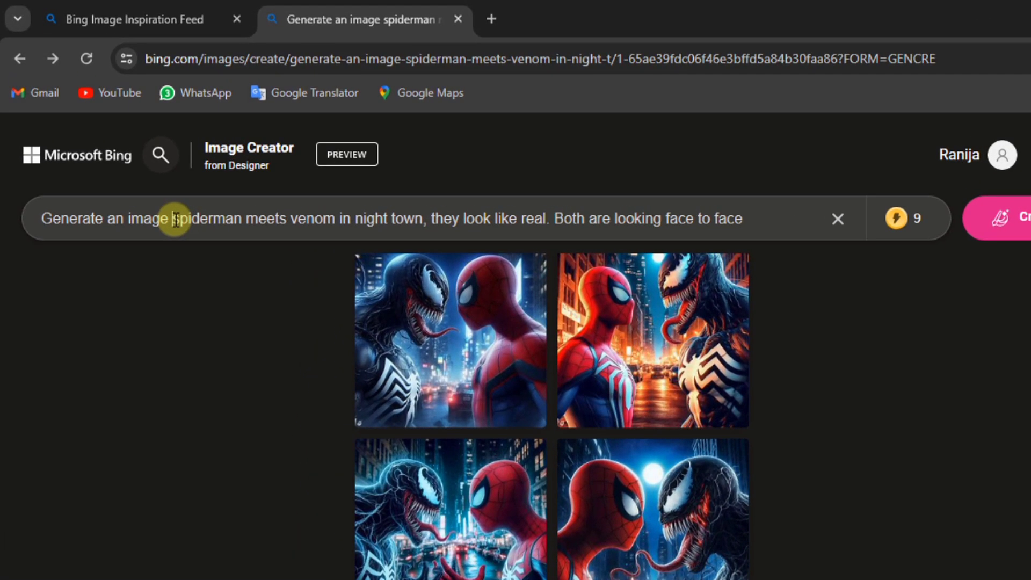
Step: Replace "spiderman" with "deadpool" and "venom" with "greenlantern" in the image prompt
drag(174, 219, 245, 220)
text(dead)
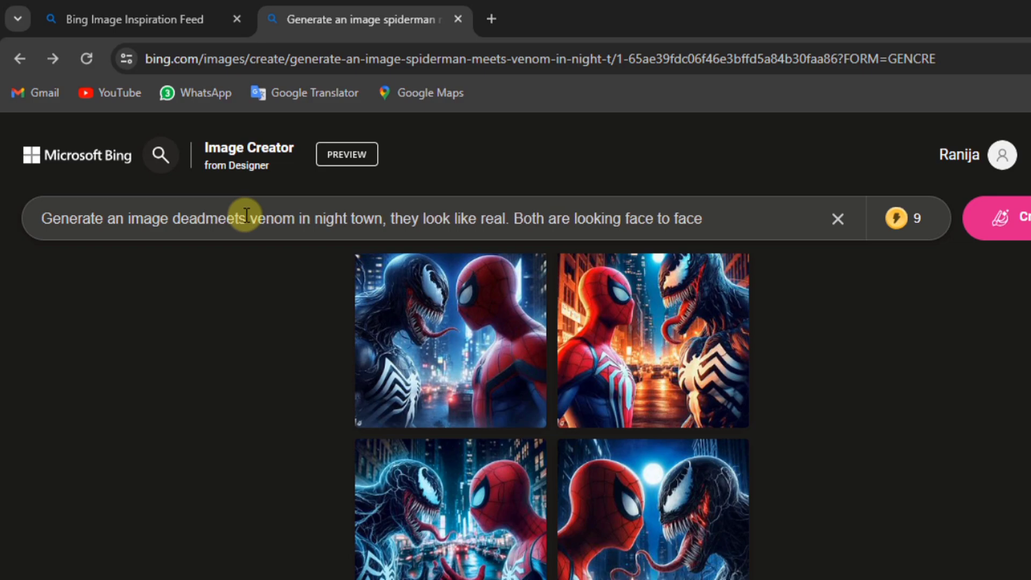
text(pool)
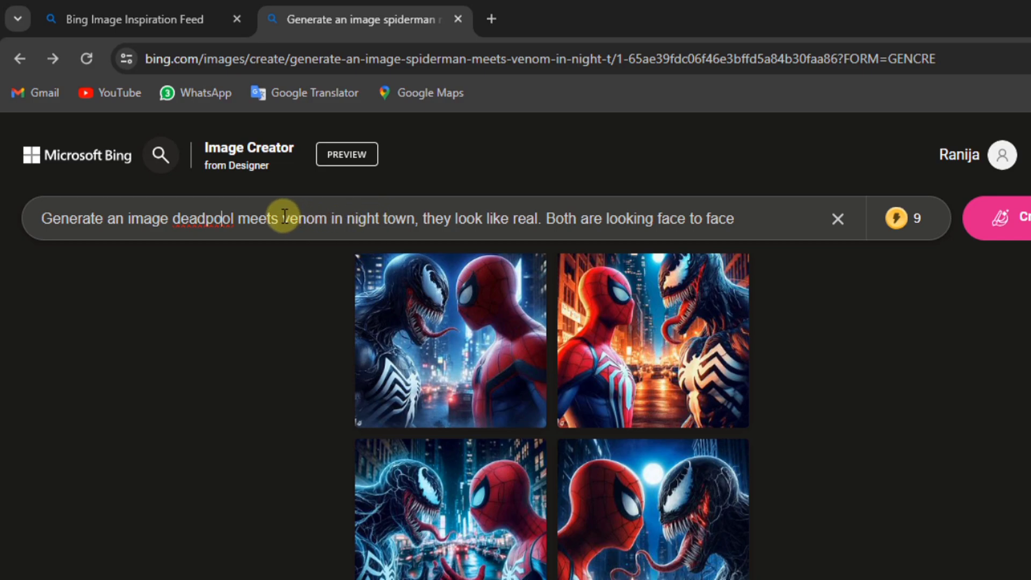
drag(284, 216, 327, 216)
text(greenlanter)
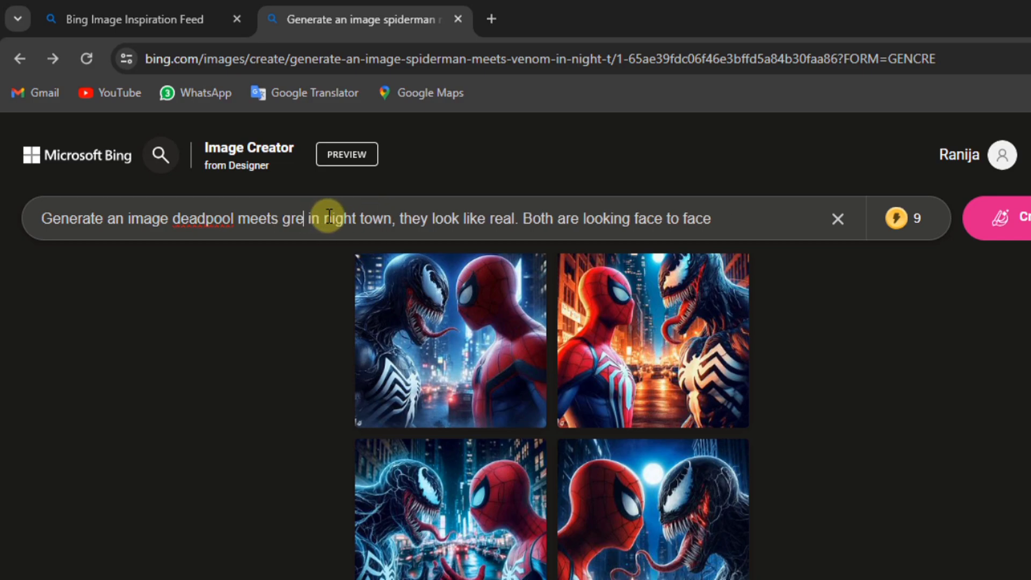
text(n)
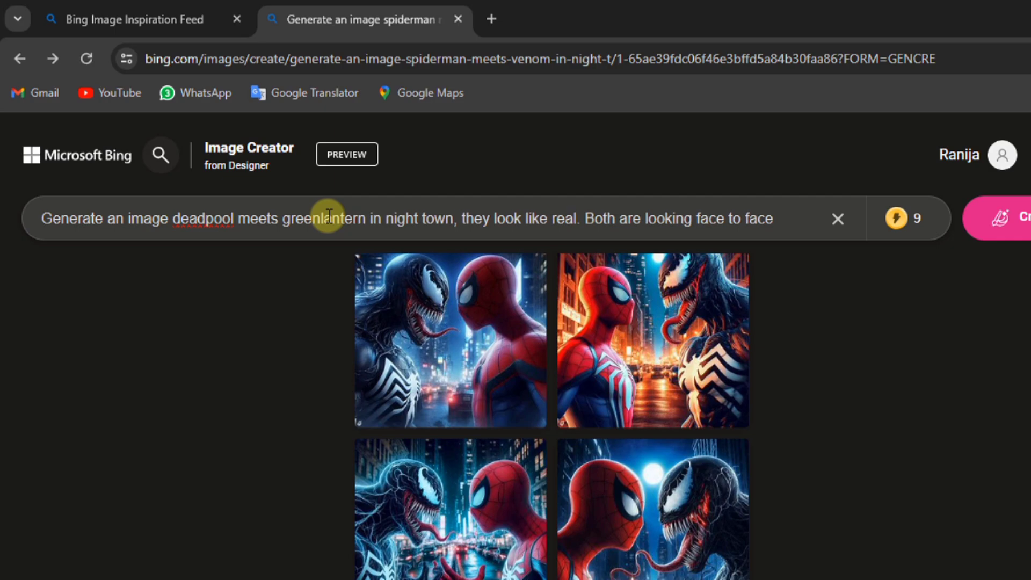
Step: Change the prompt's setting from "night town" to "rainy background" and generate new images
drag(386, 217, 454, 215)
text(rainy backg)
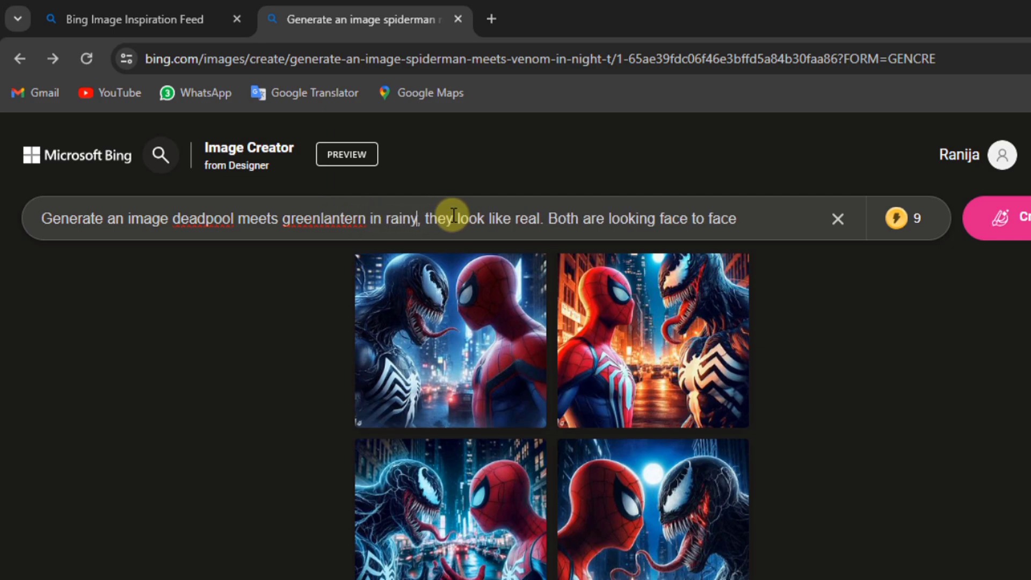
text(round)
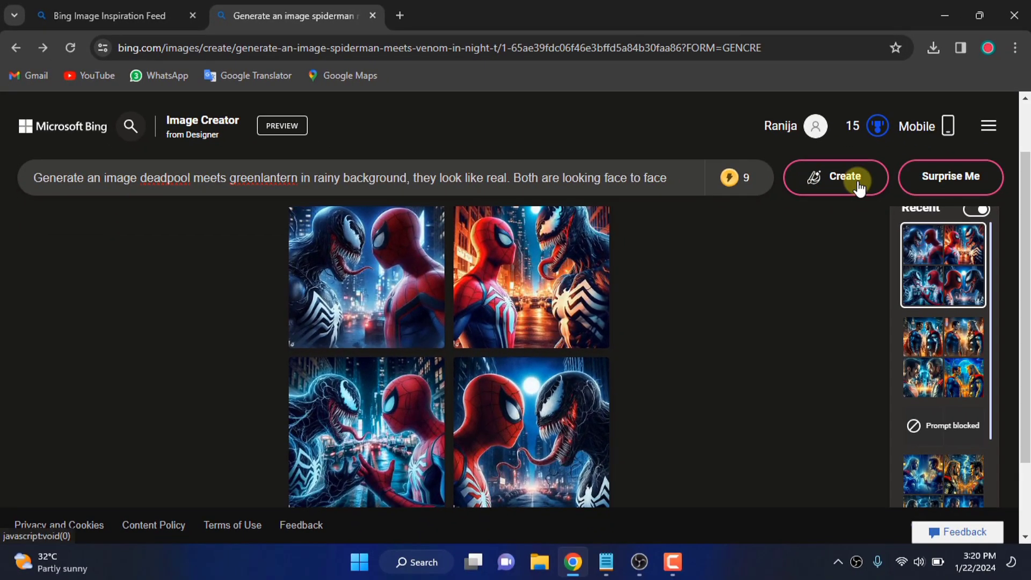
click(987, 214)
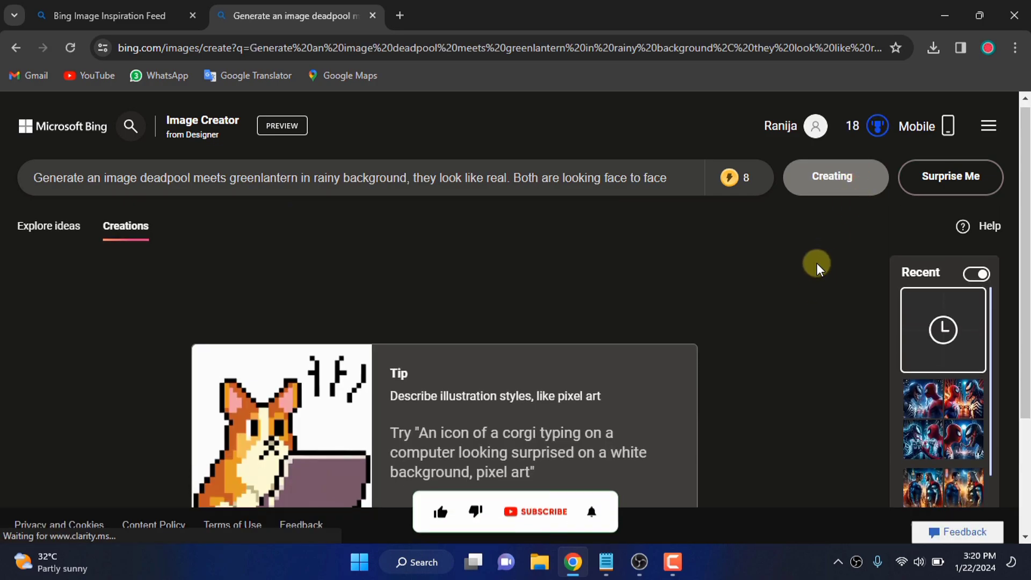
Step: Dismiss the first-creation notice, open the first deadpool and greenlantern image enlarged, and look through all four images
scroll(817, 263, down, 1)
scroll(817, 262, down, 1)
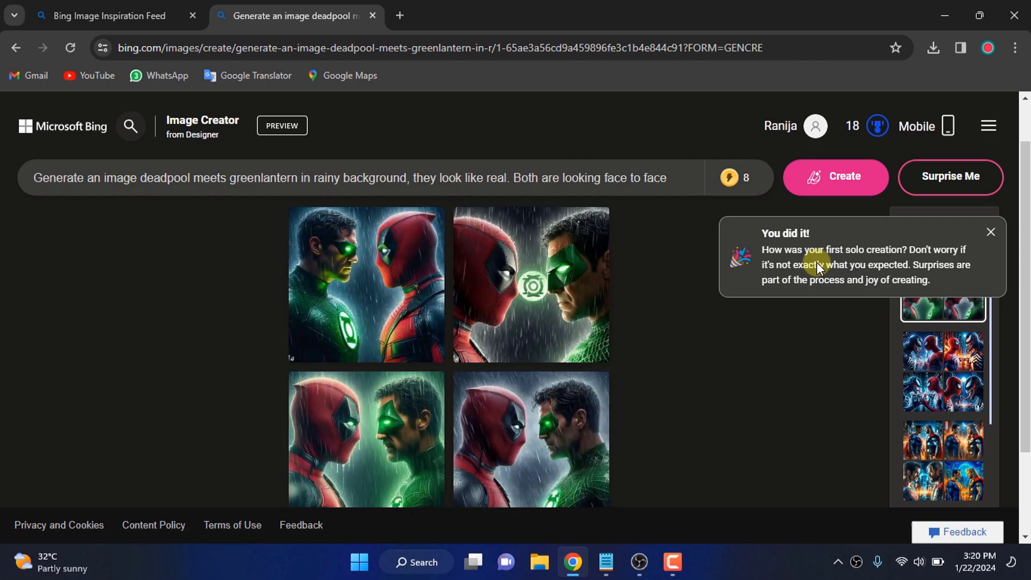
click(991, 233)
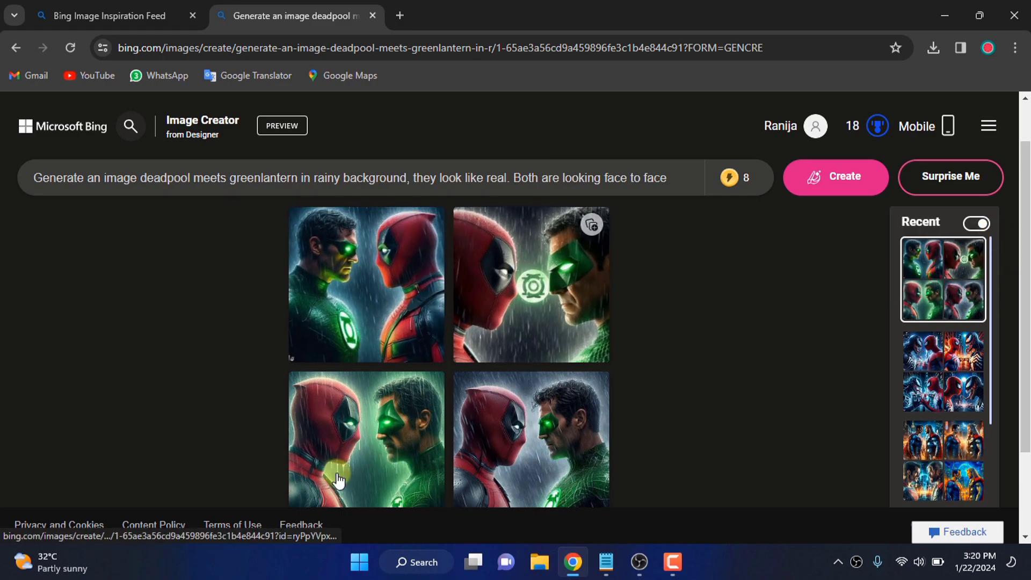
click(364, 305)
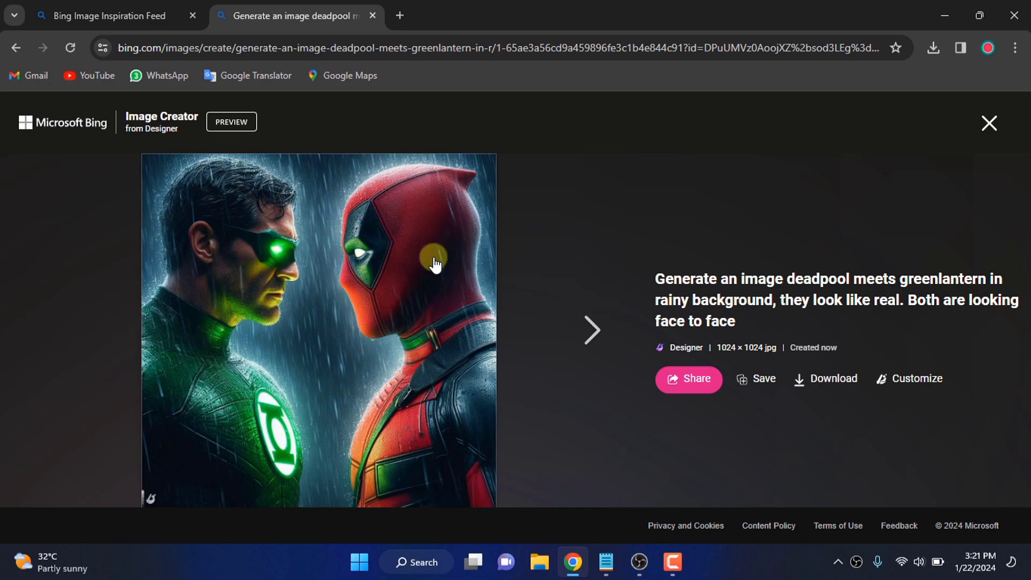
click(585, 332)
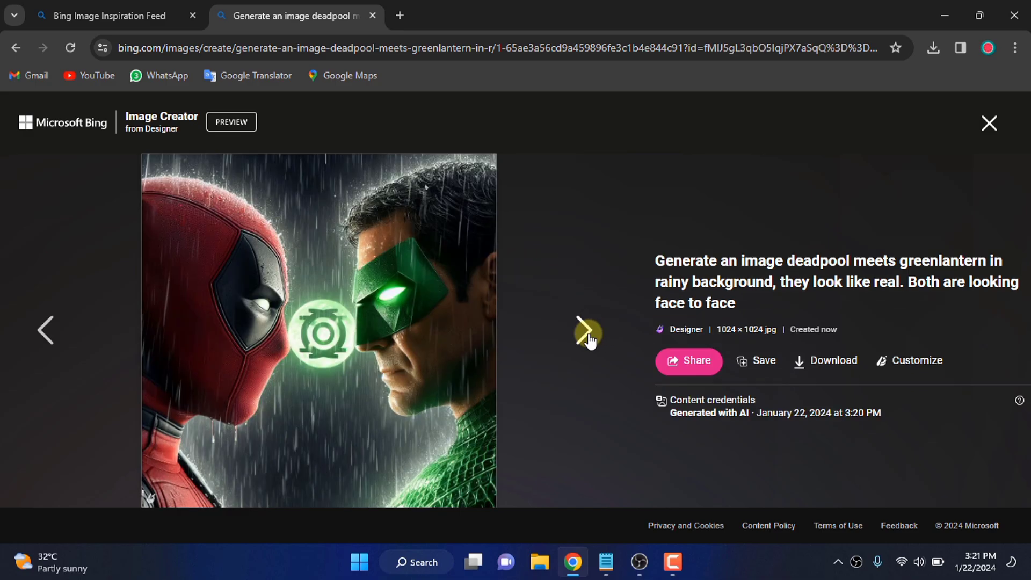
click(589, 339)
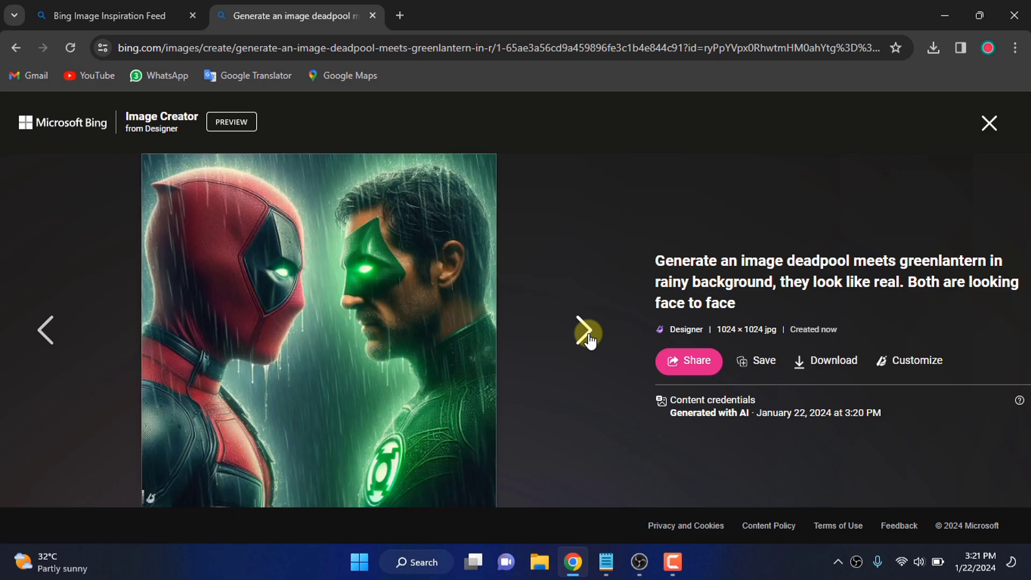
click(589, 338)
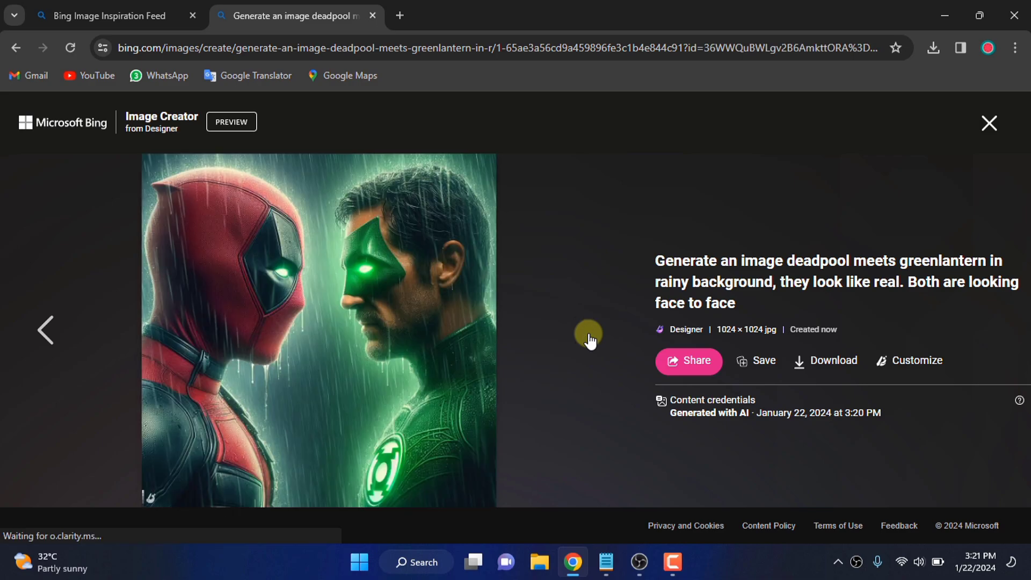